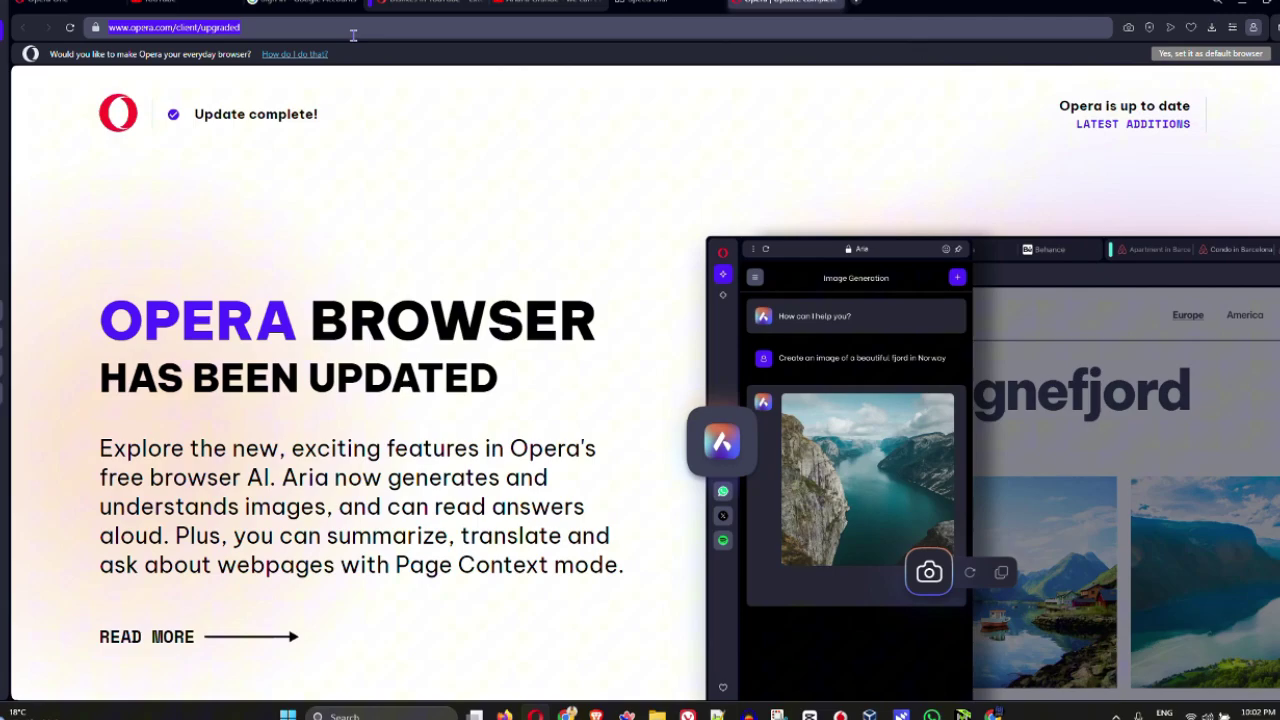
- Go to amazon.de from the address-bar suggestion and open its sign-in page
text(ama)
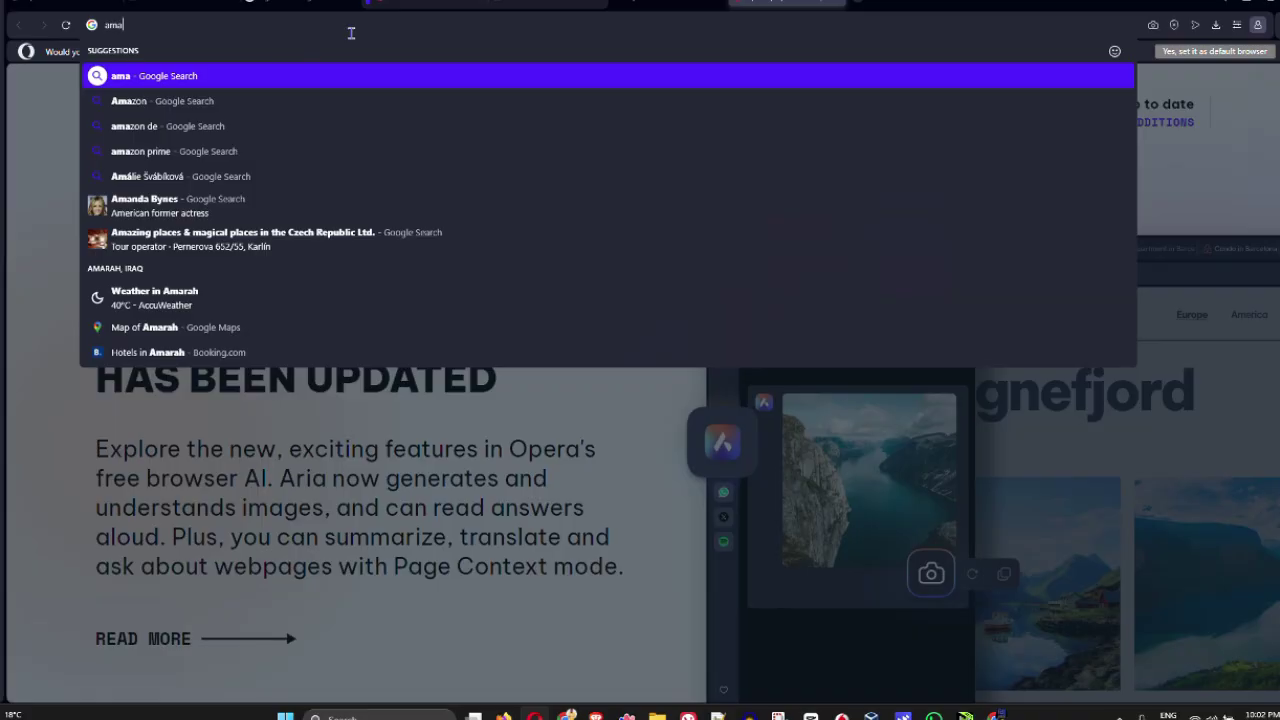
key(Down)
key(Down)
key(Return)
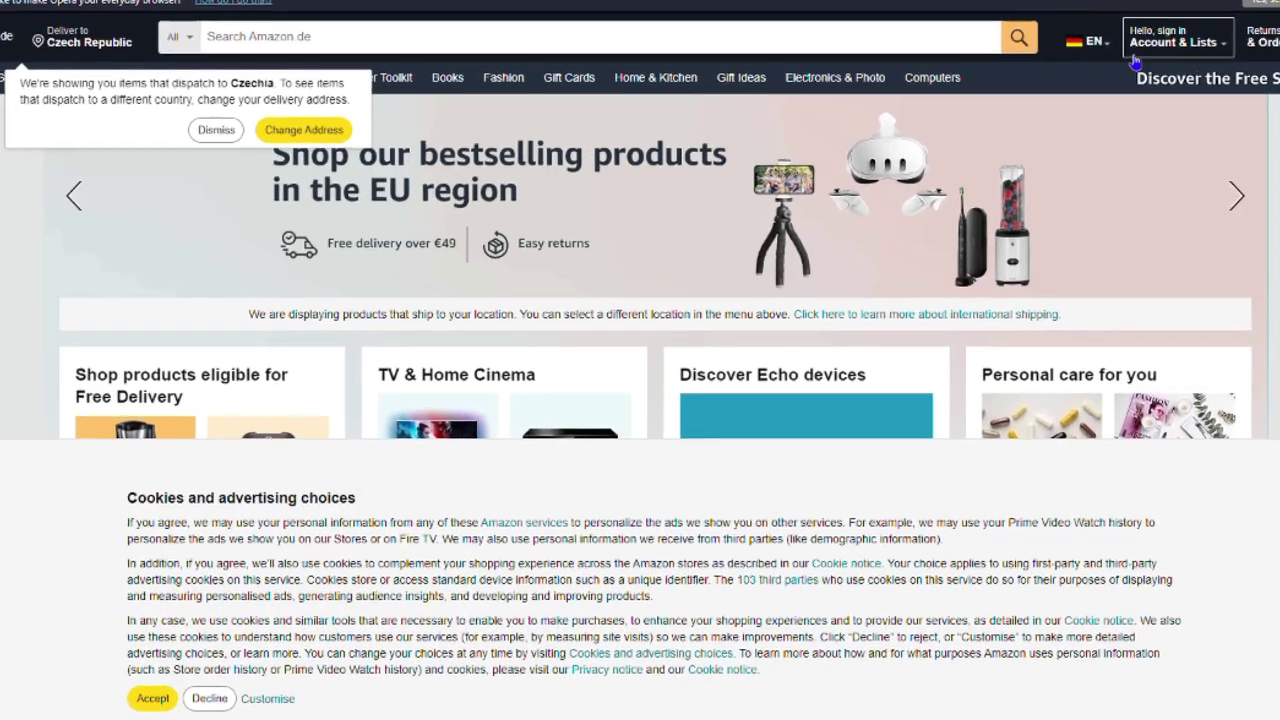
mouse_move(1175, 40)
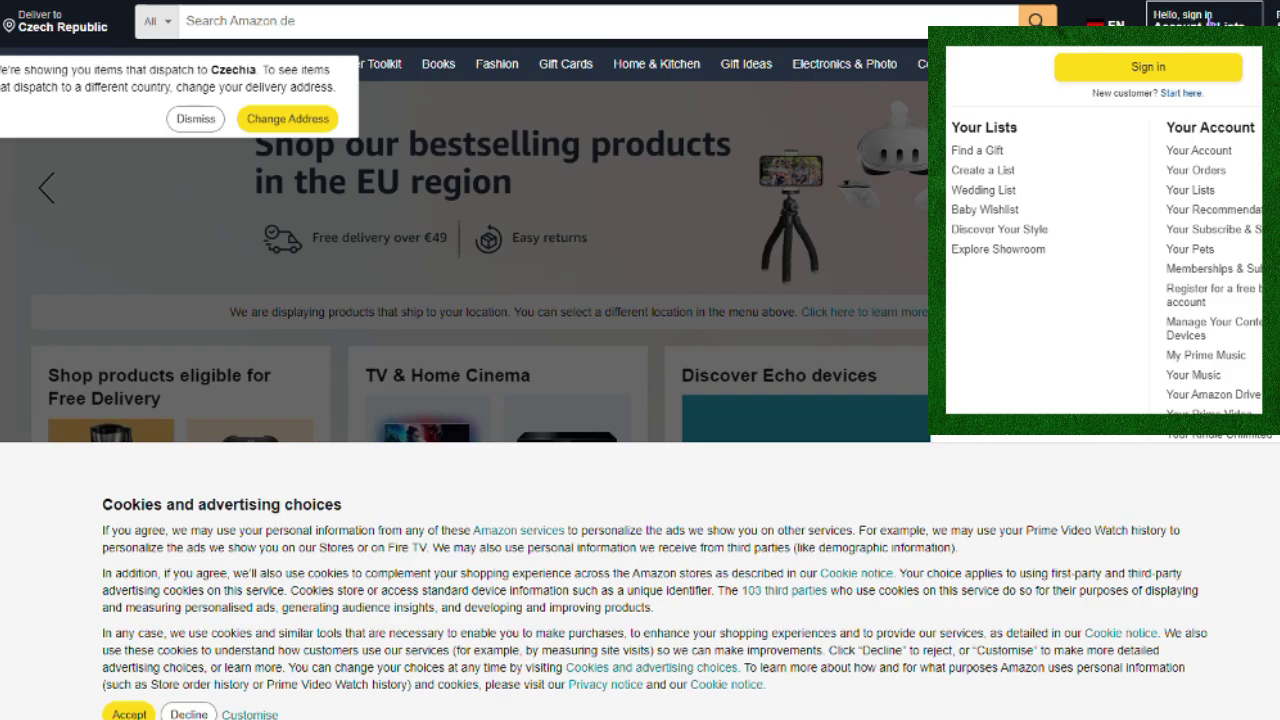
click(1176, 72)
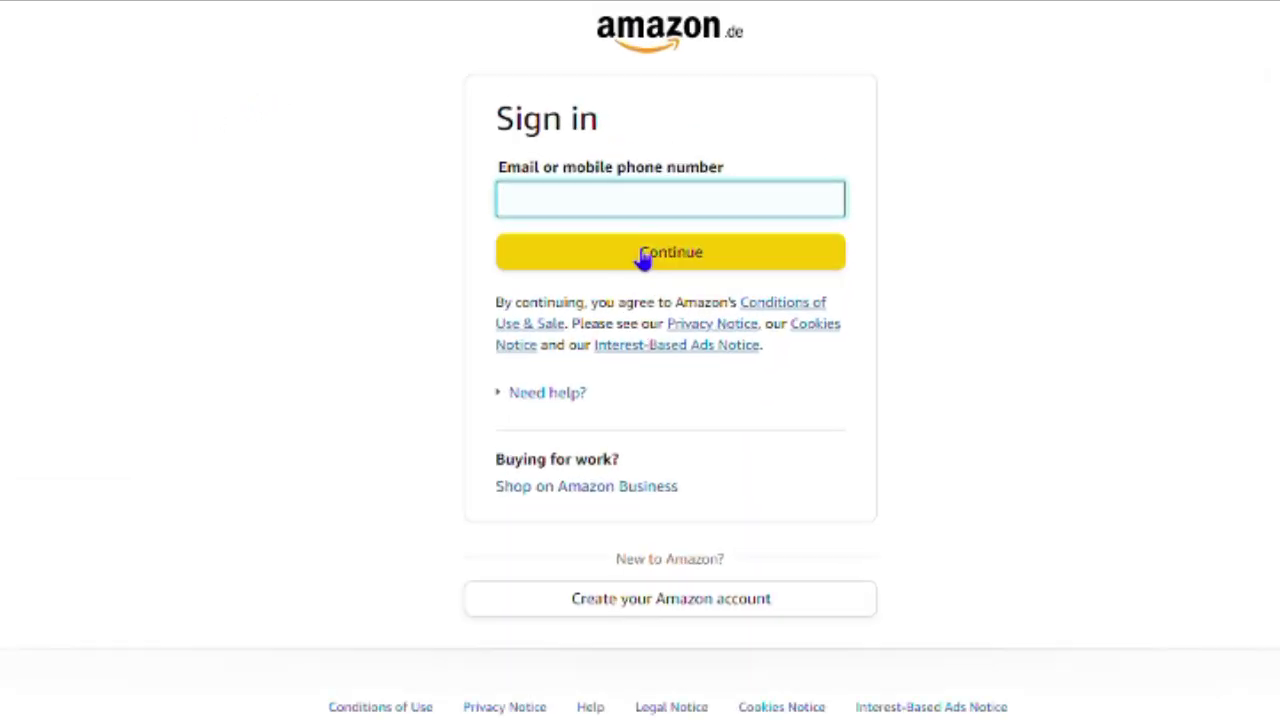
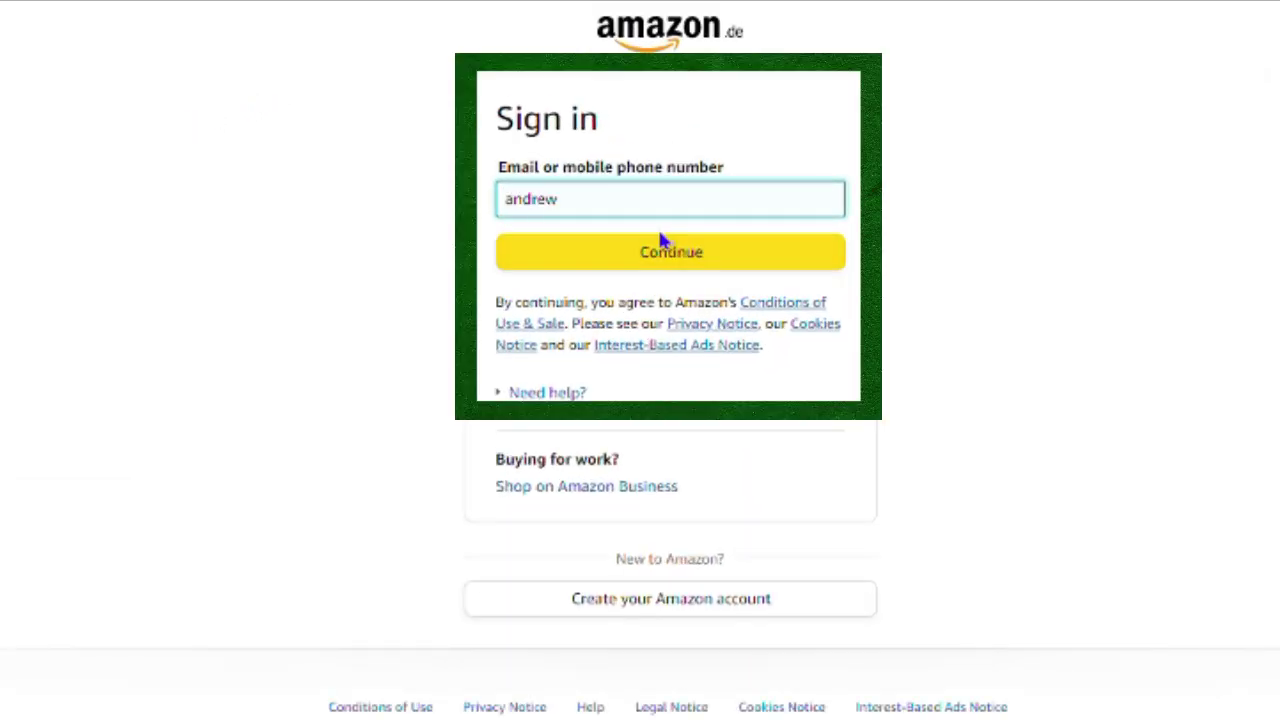
- Sign in with the account e-mail and password, then save the login in Opera
click(660, 242)
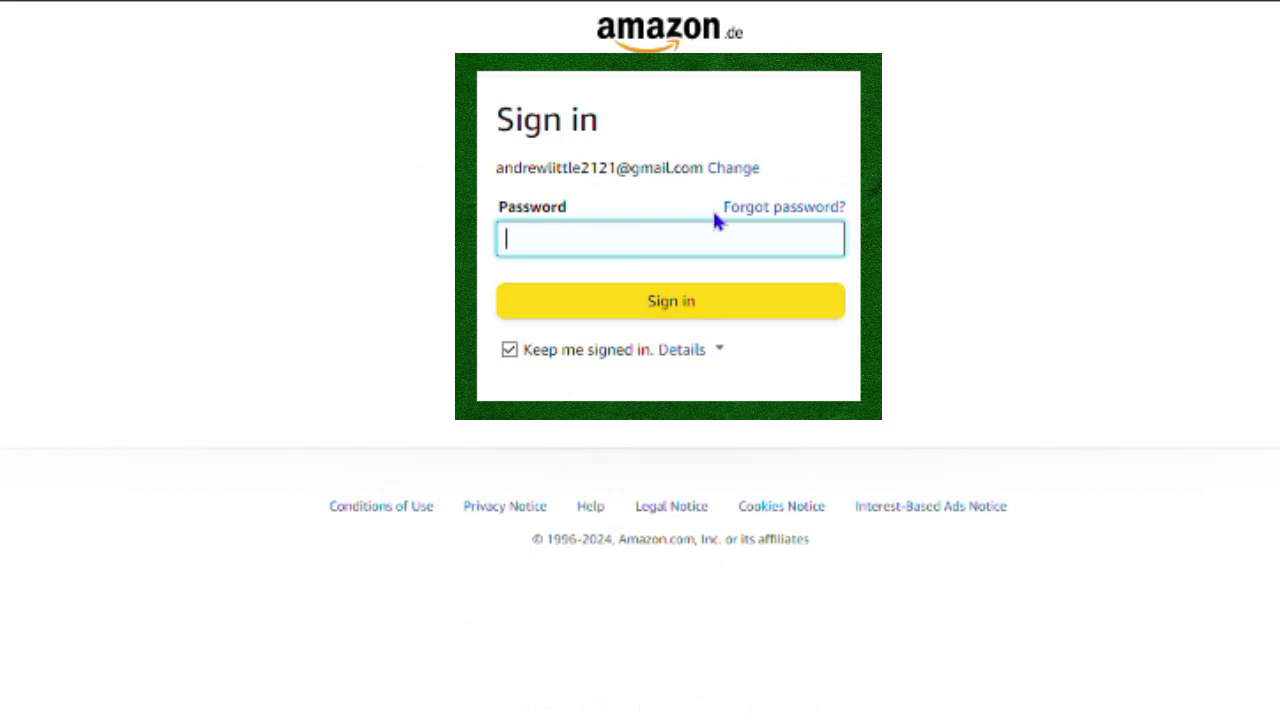
text(•)
key(Return)
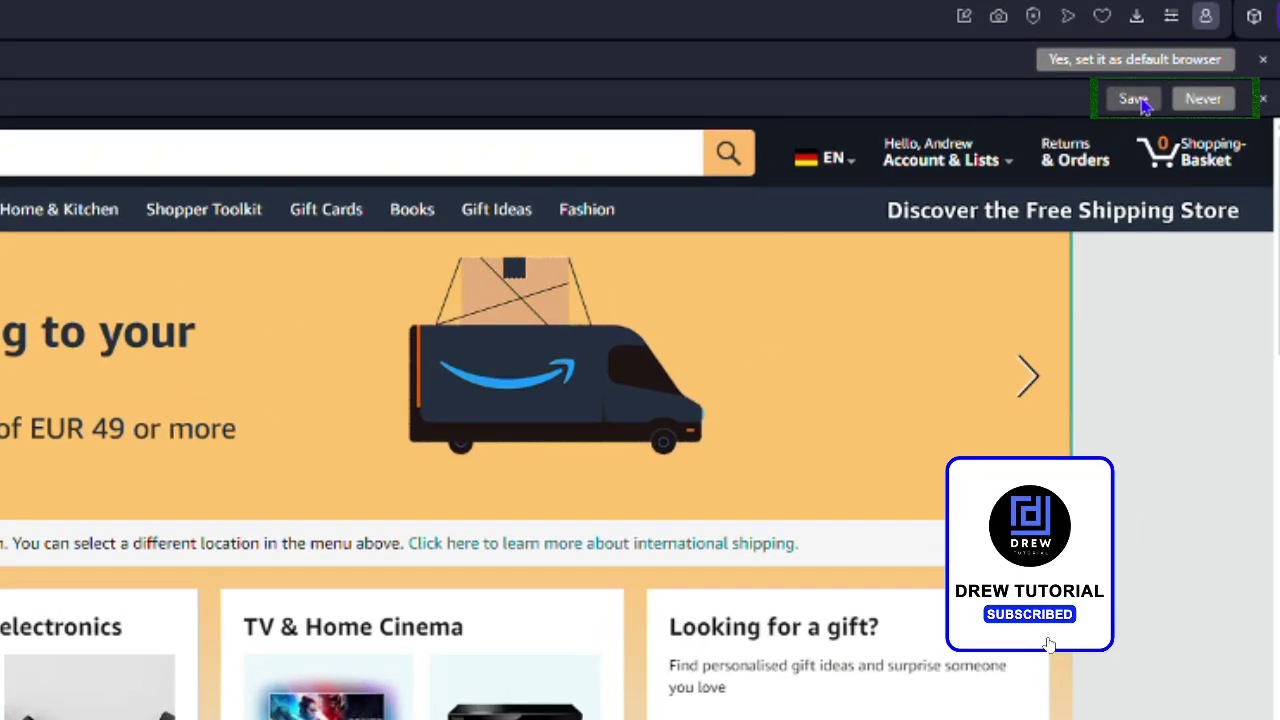
click(1135, 100)
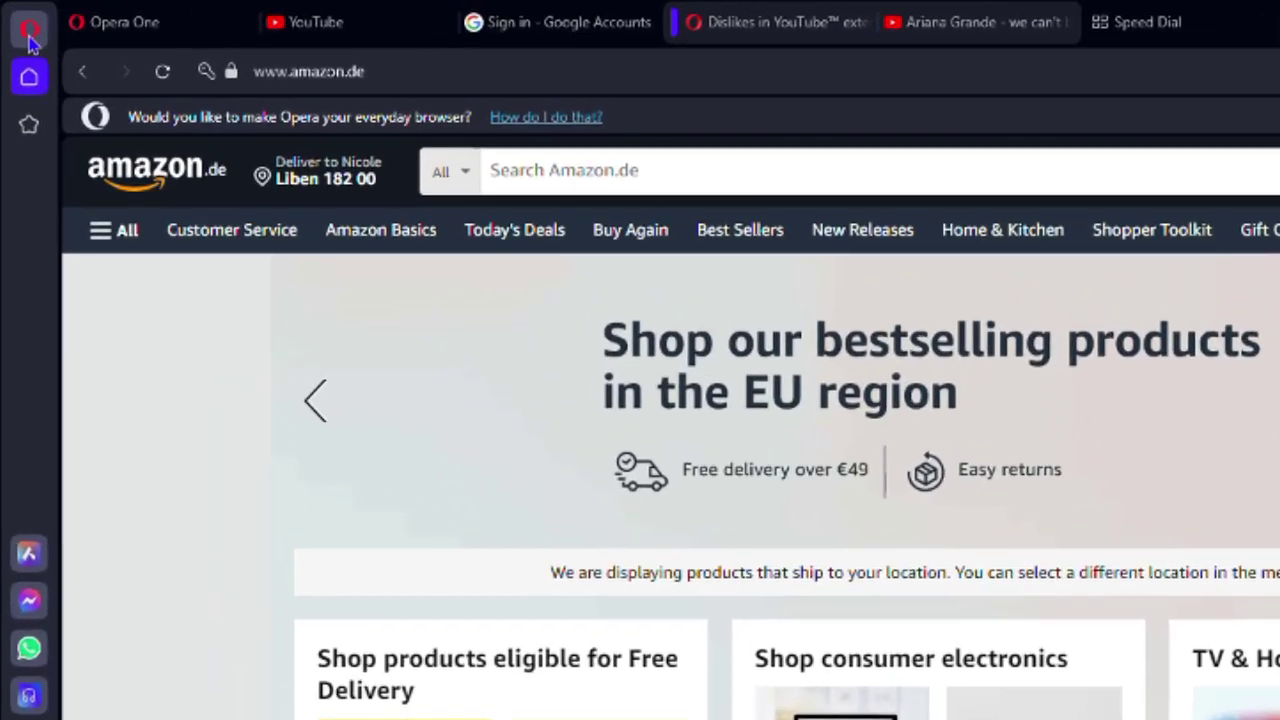
- Open Settings, expand Advanced, and go to Password Manager under Autofill and passwords
click(28, 30)
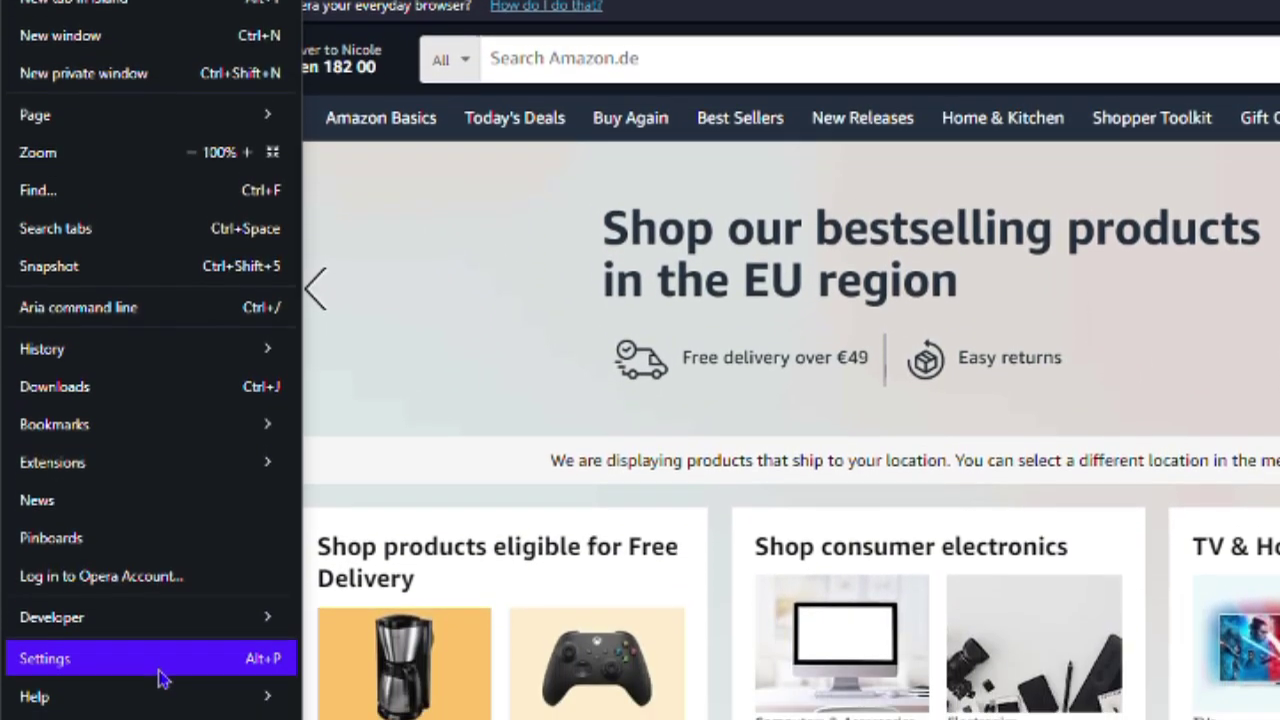
click(160, 665)
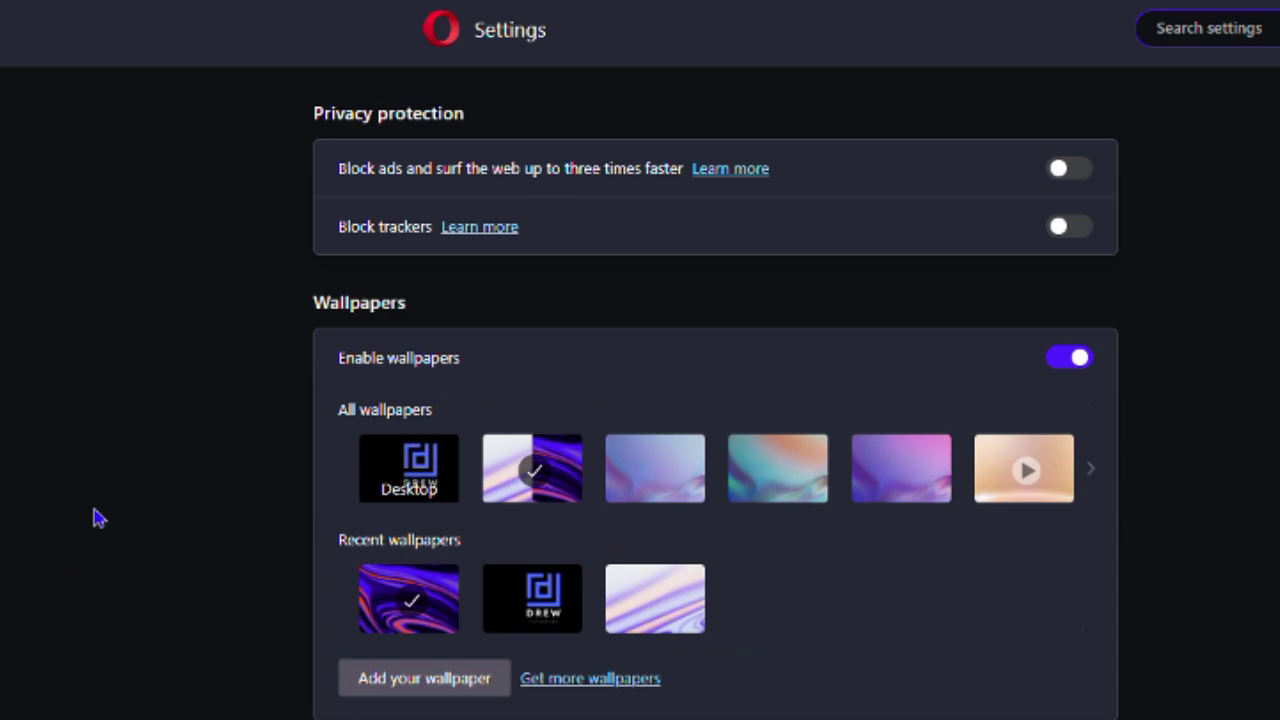
scroll(1126, 365, down, 20)
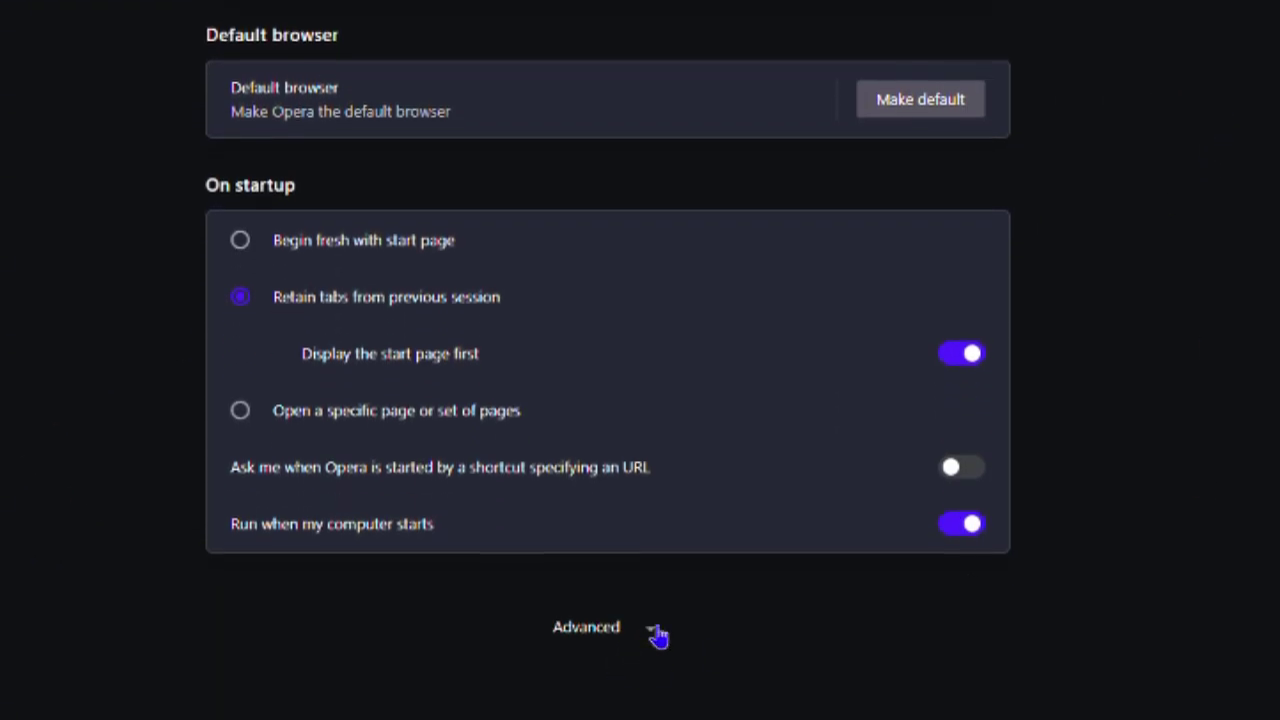
click(650, 633)
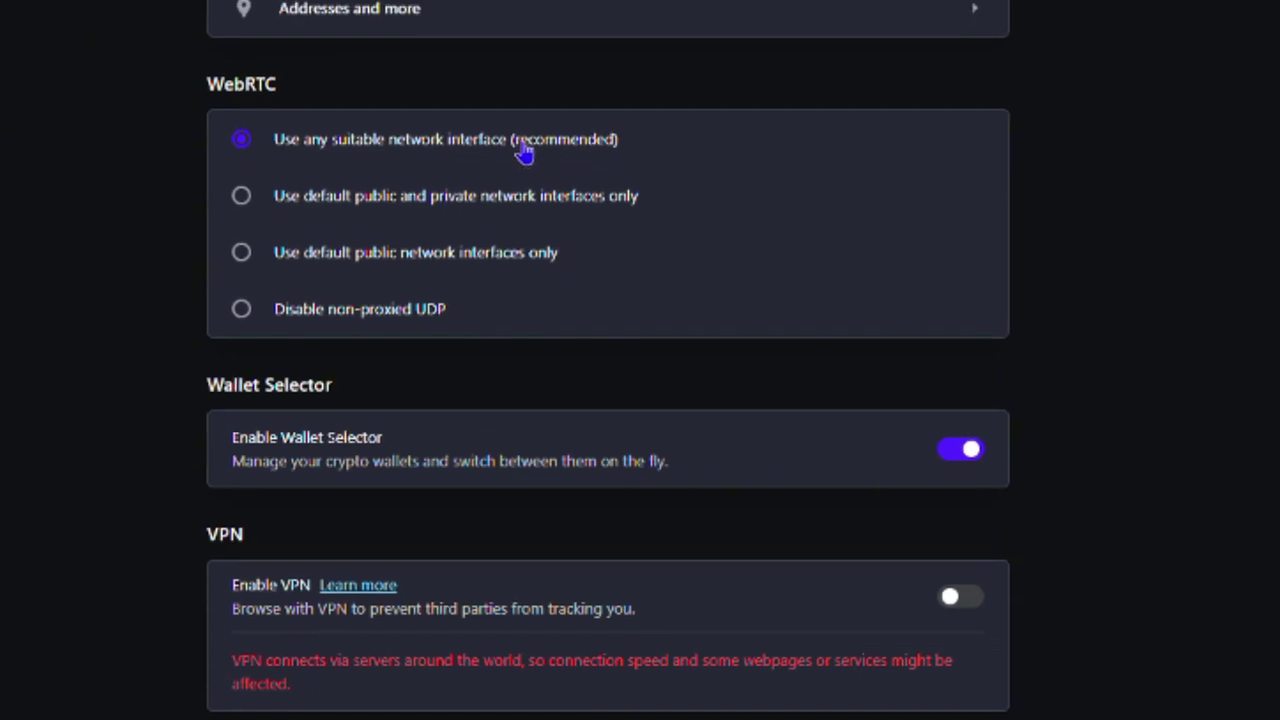
scroll(571, 14, up, 1)
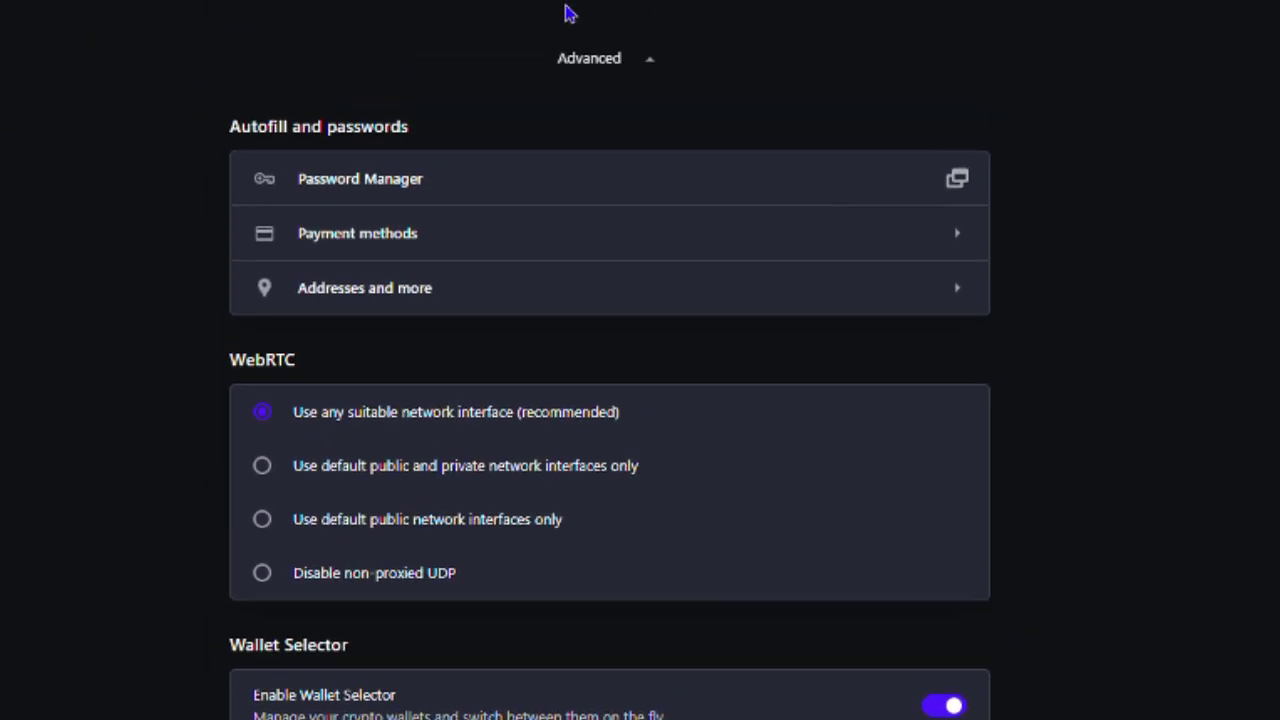
scroll(575, 90, down, 1)
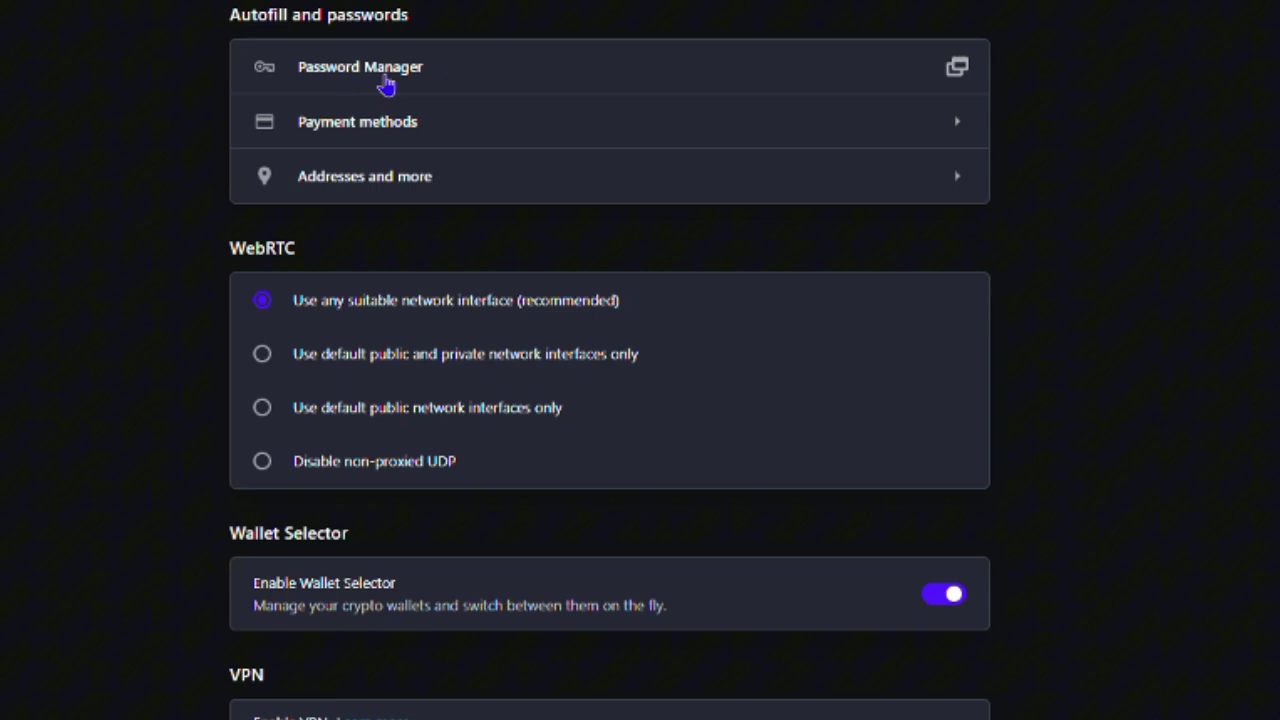
click(390, 80)
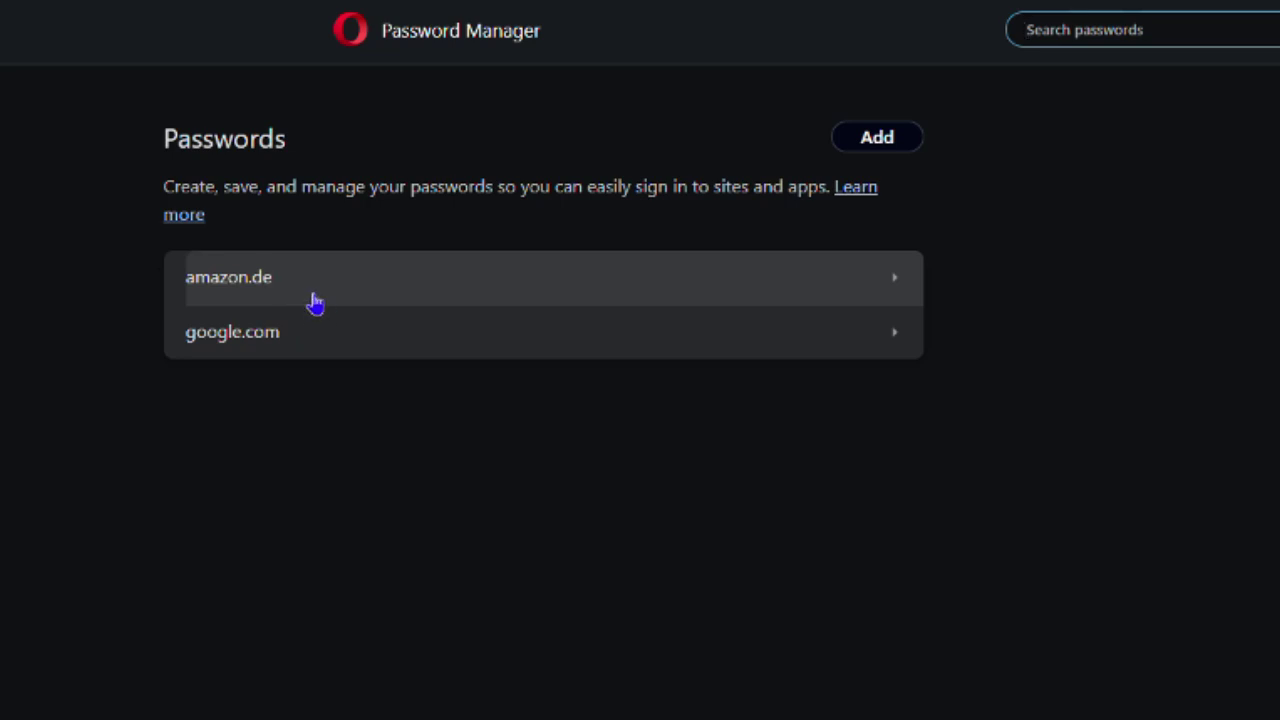
- Add and save a password entry for example.com with username example and a password
click(898, 137)
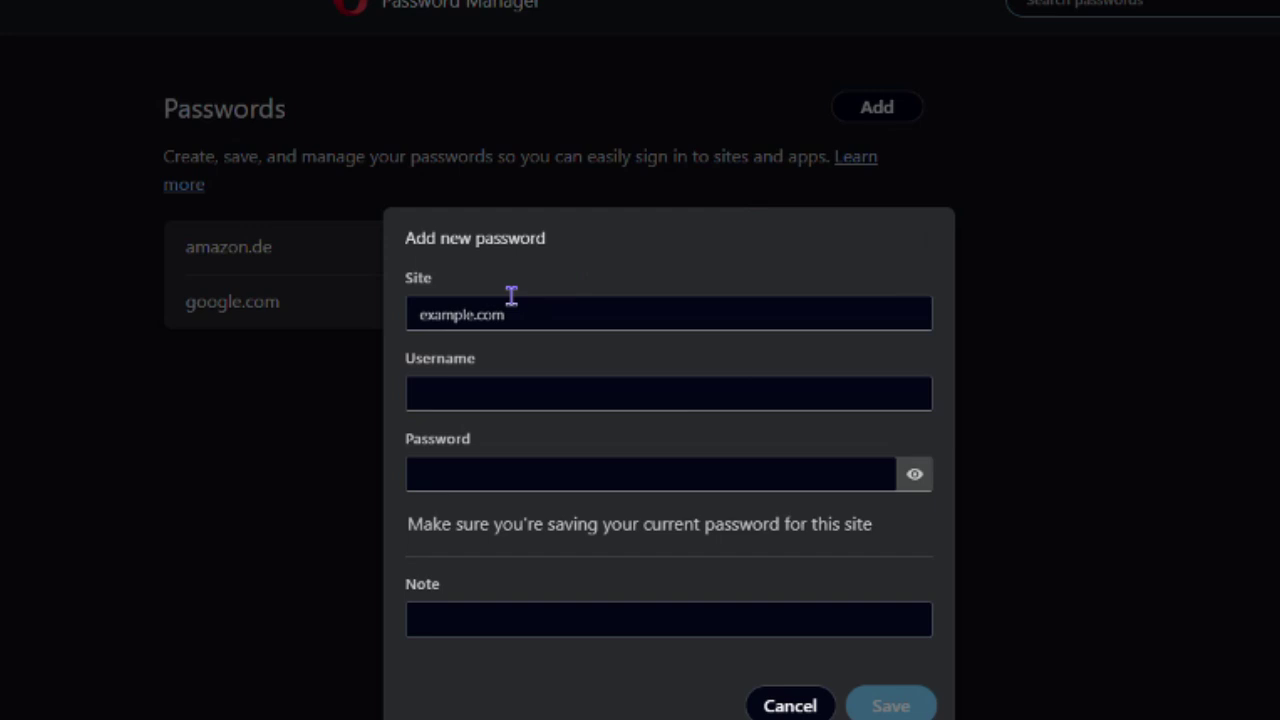
text(example.com)
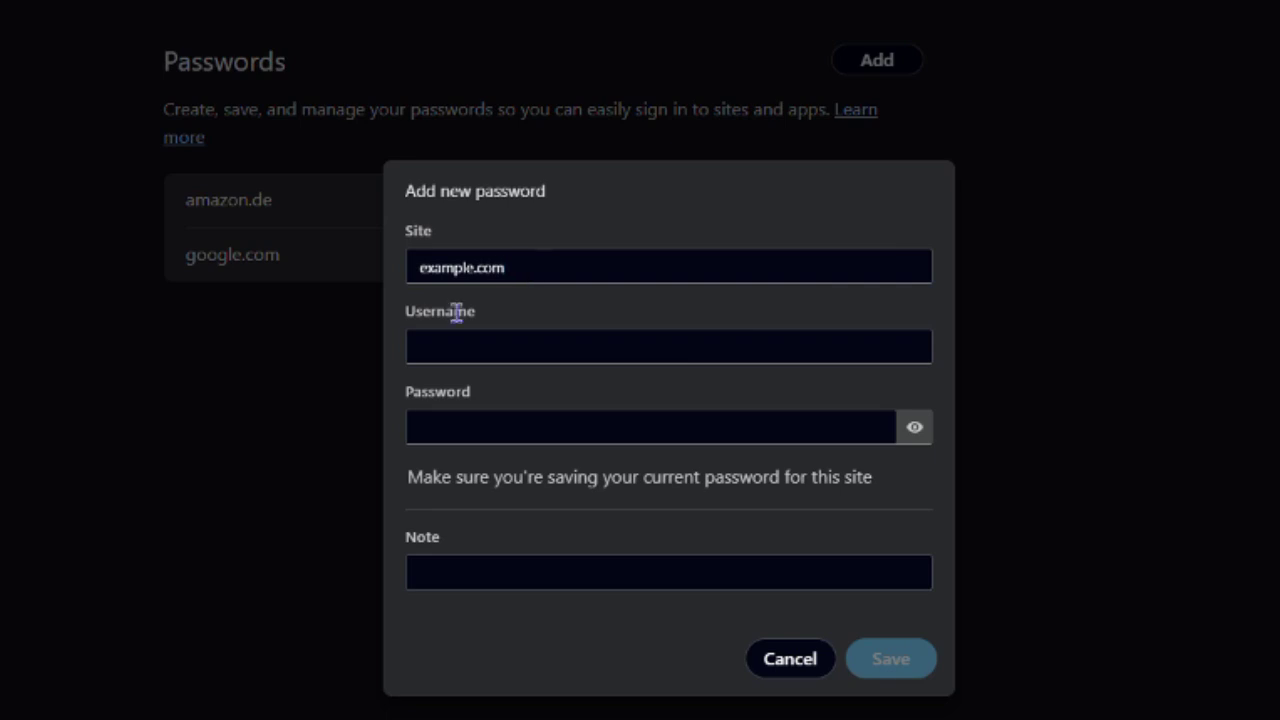
click(417, 348)
click(515, 423)
text(example12)
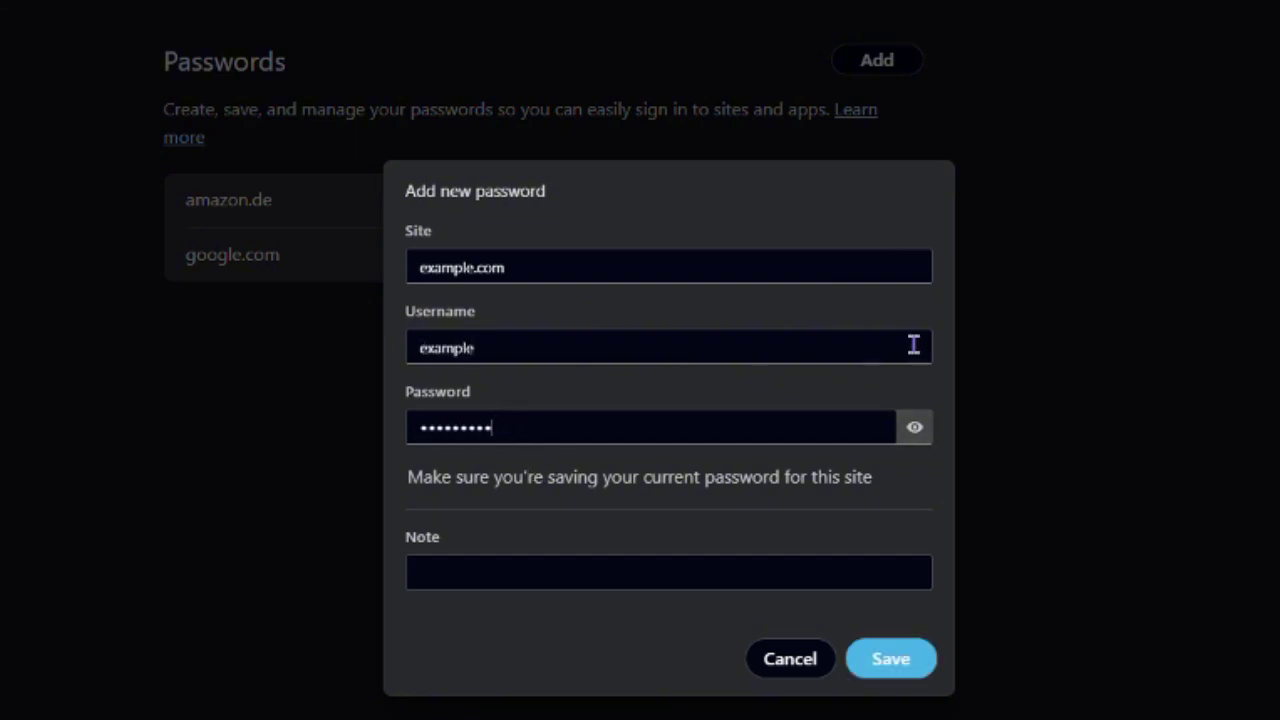
click(886, 650)
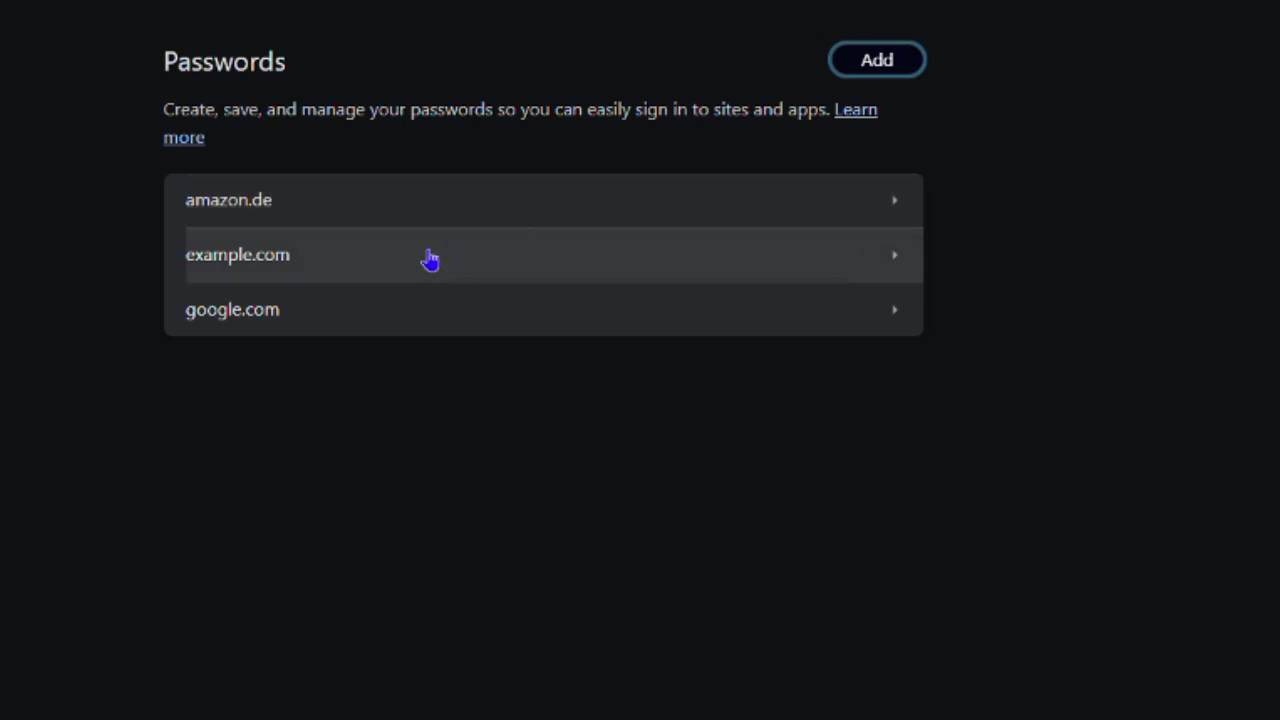
- Unlock the amazon.de entry with the Windows password and delete it
click(493, 197)
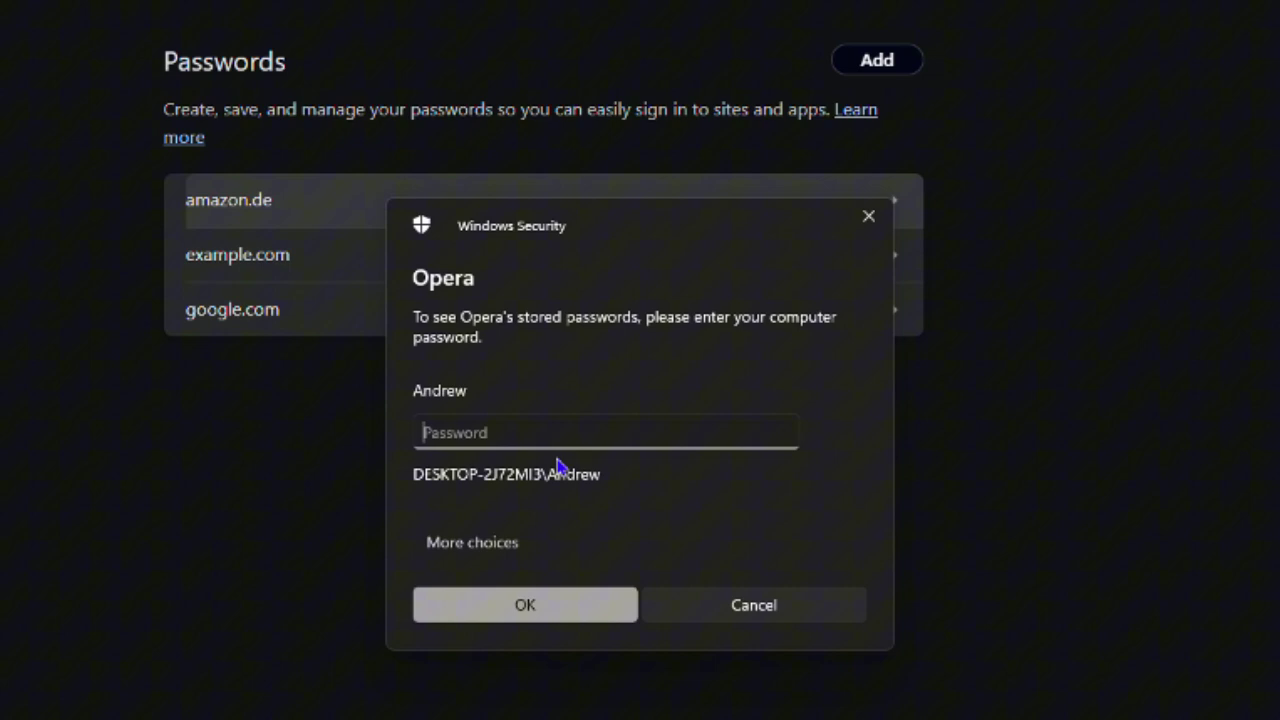
text(a)
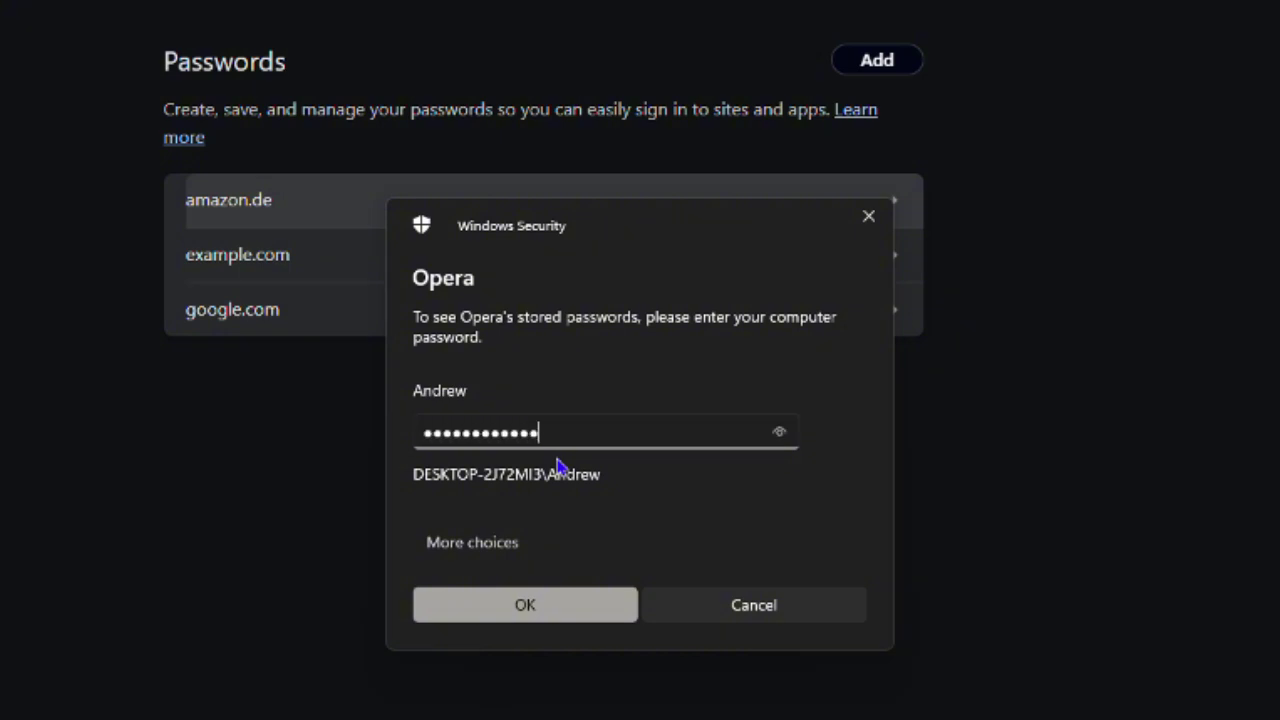
key(Return)
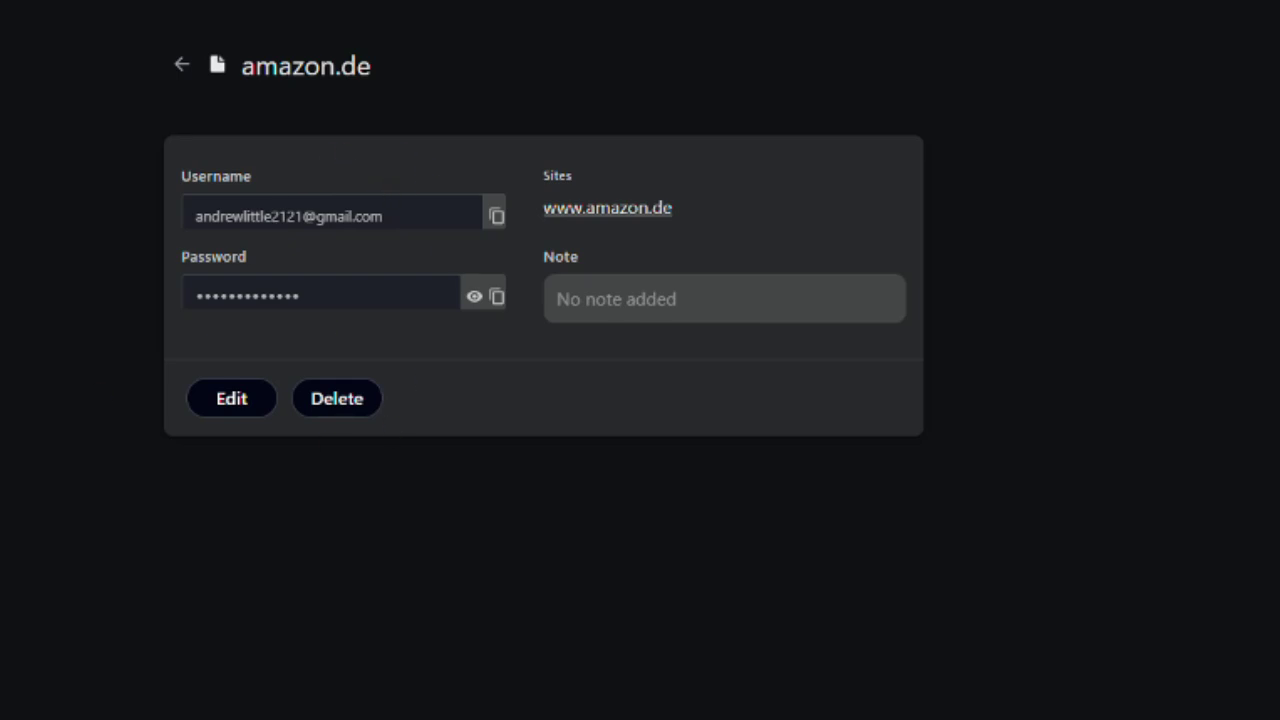
click(337, 406)
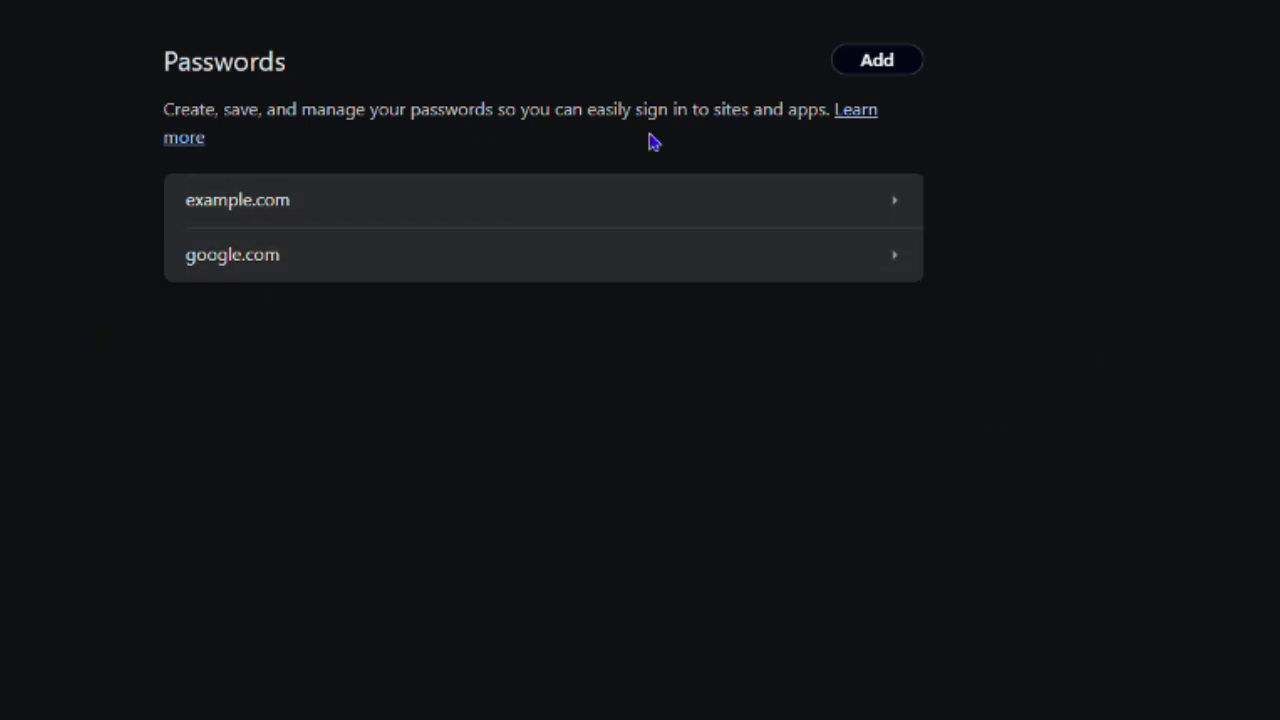
- Change the example.com entry's username to asdadsdad and save it
click(362, 201)
click(220, 402)
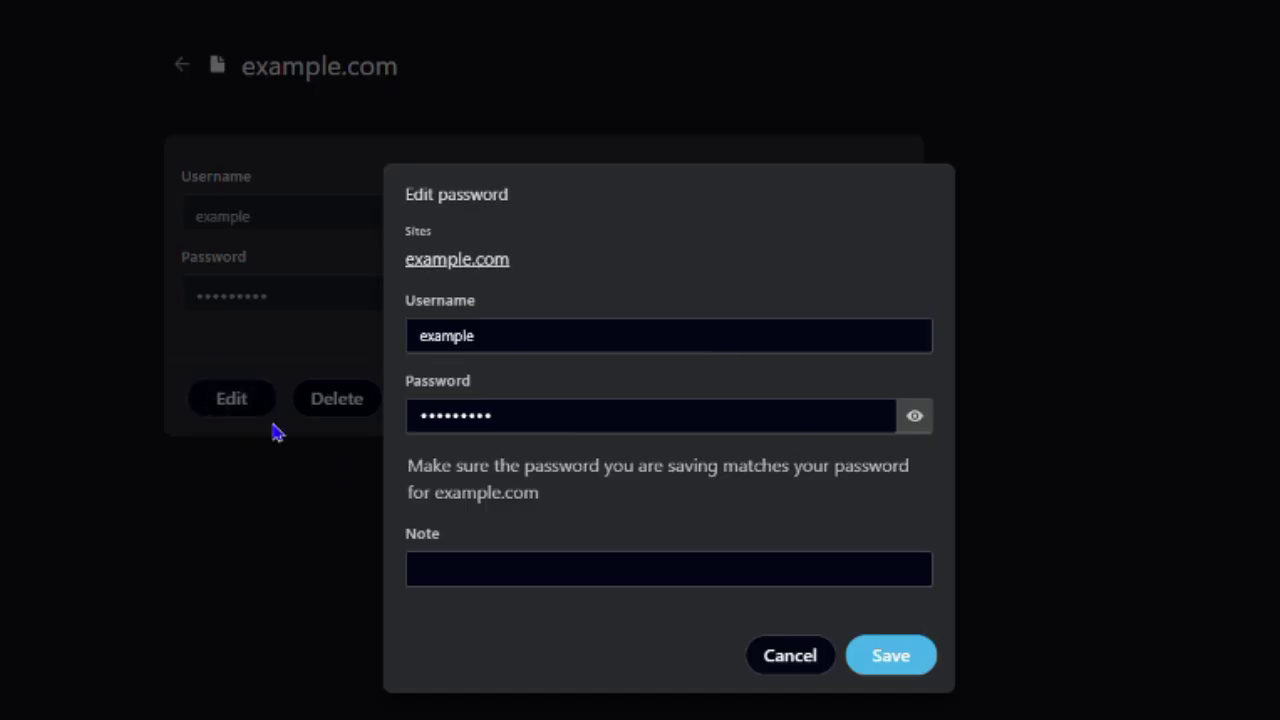
double_click(457, 335)
text(asda)
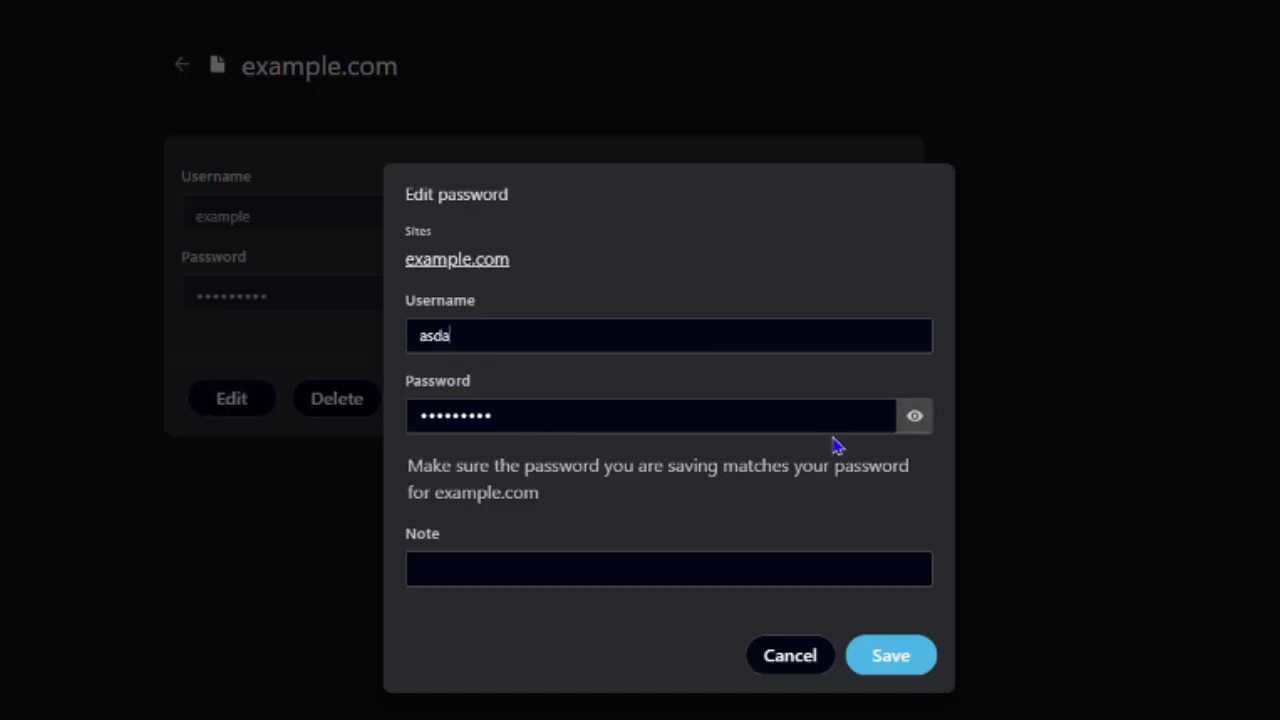
text(dsdad)
click(891, 658)
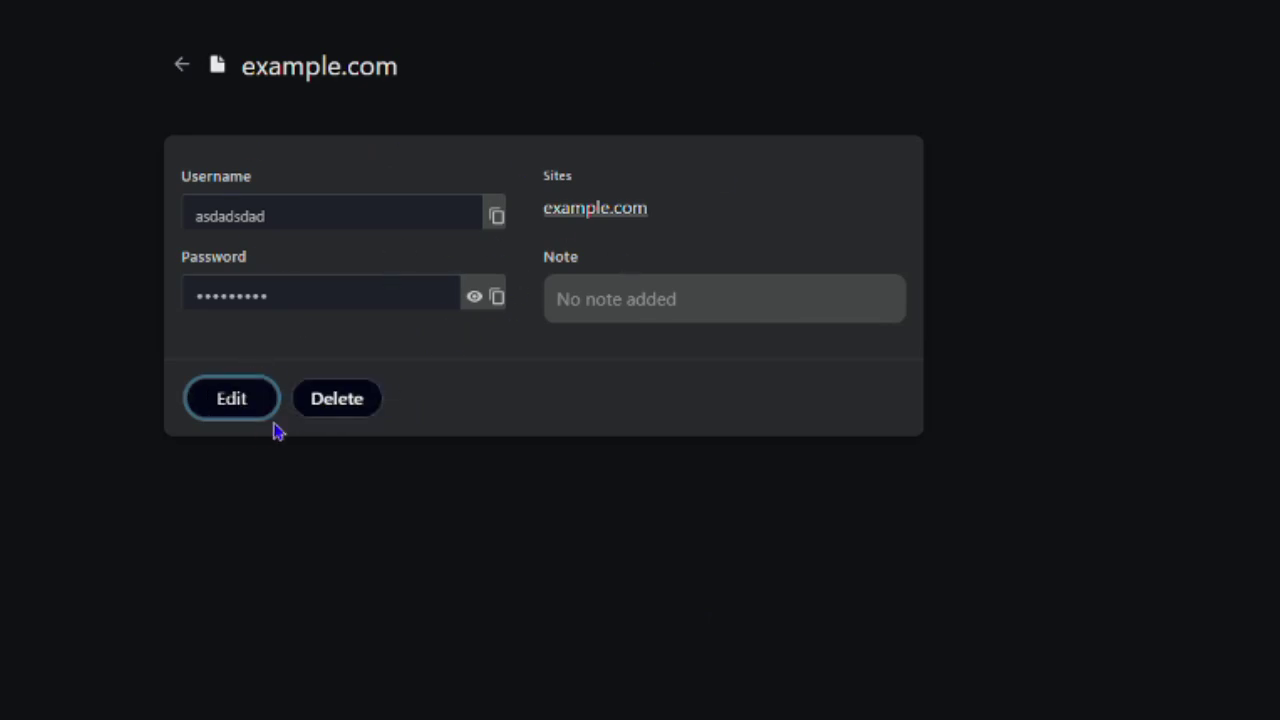
- Reopen the example.com entry's edit form from the list and cancel without changes
click(183, 70)
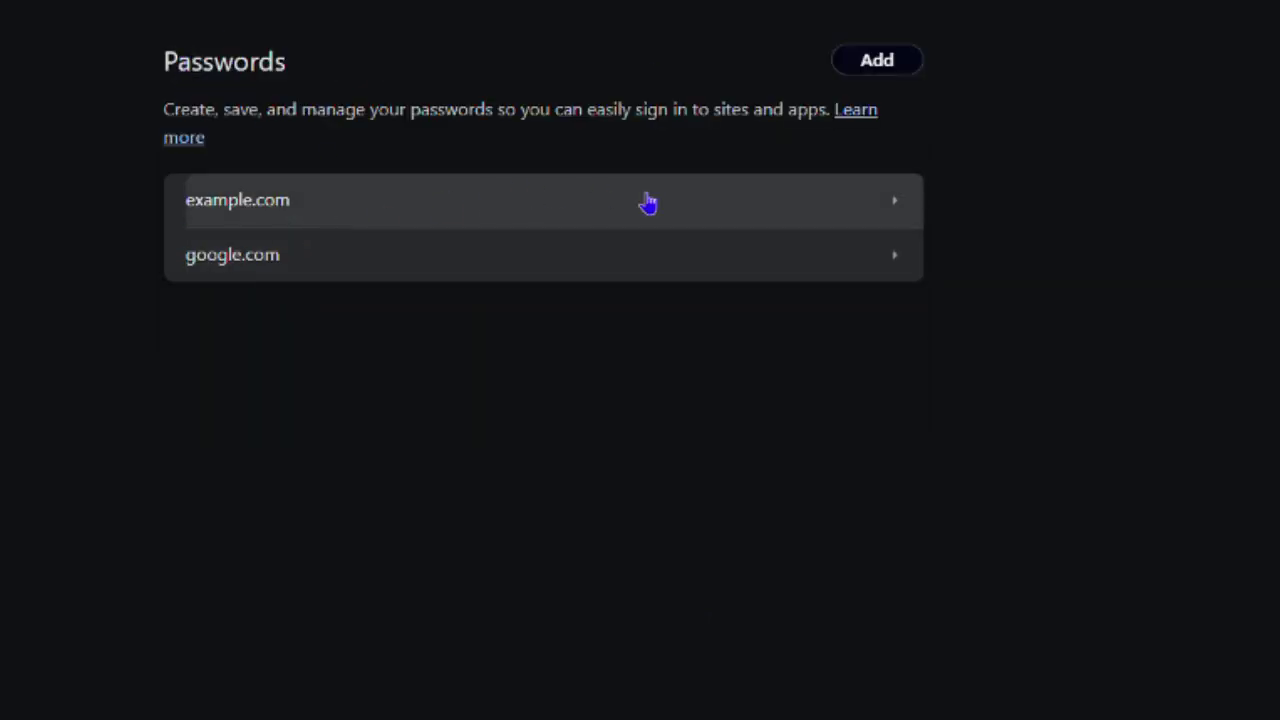
click(652, 204)
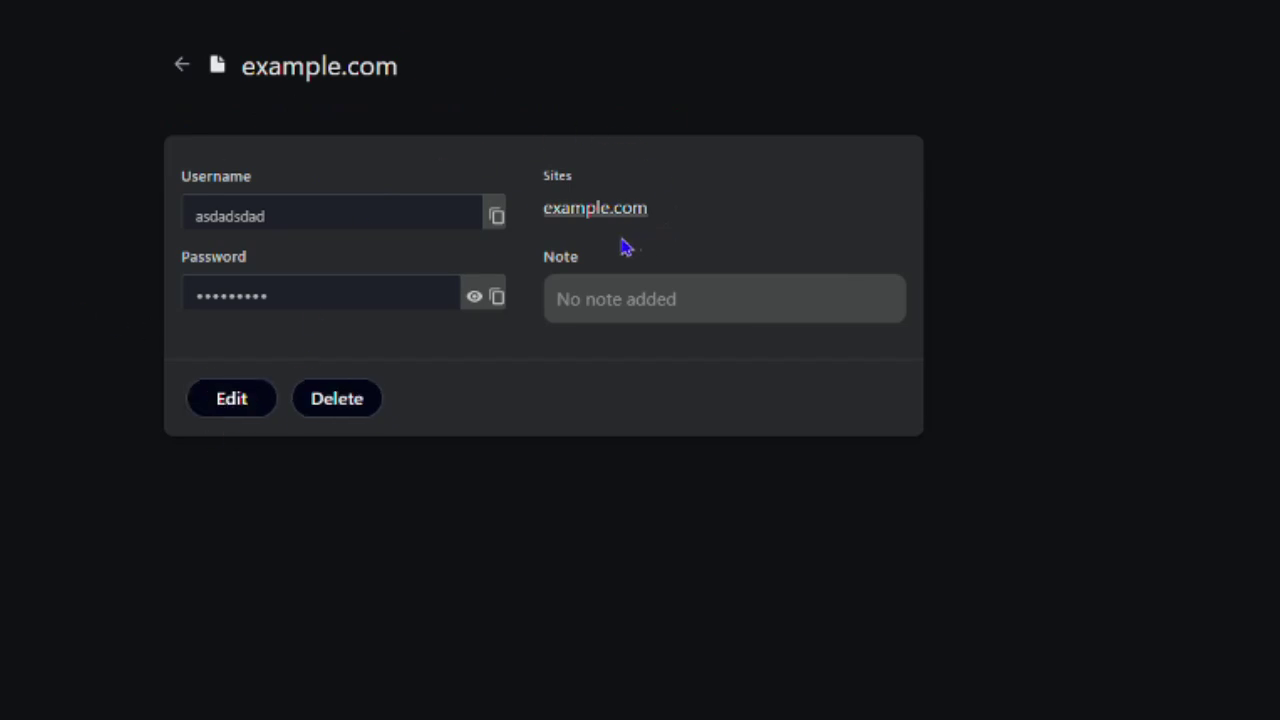
click(246, 401)
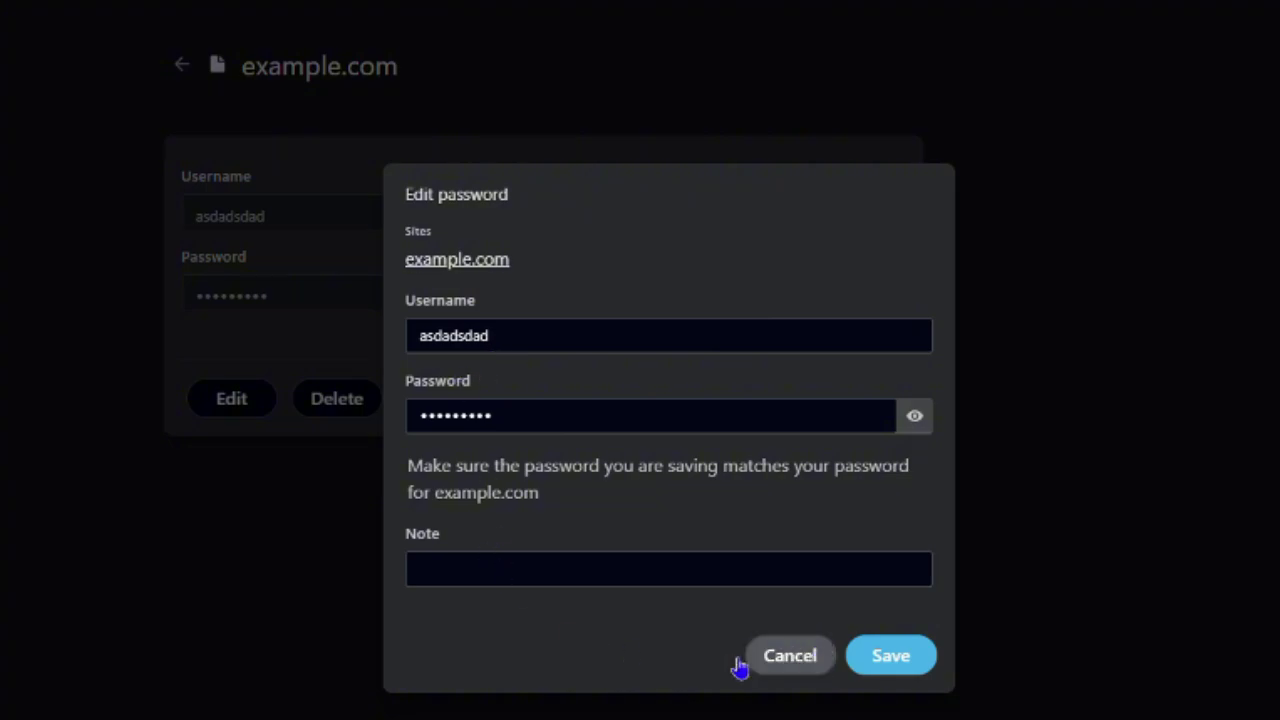
click(785, 656)
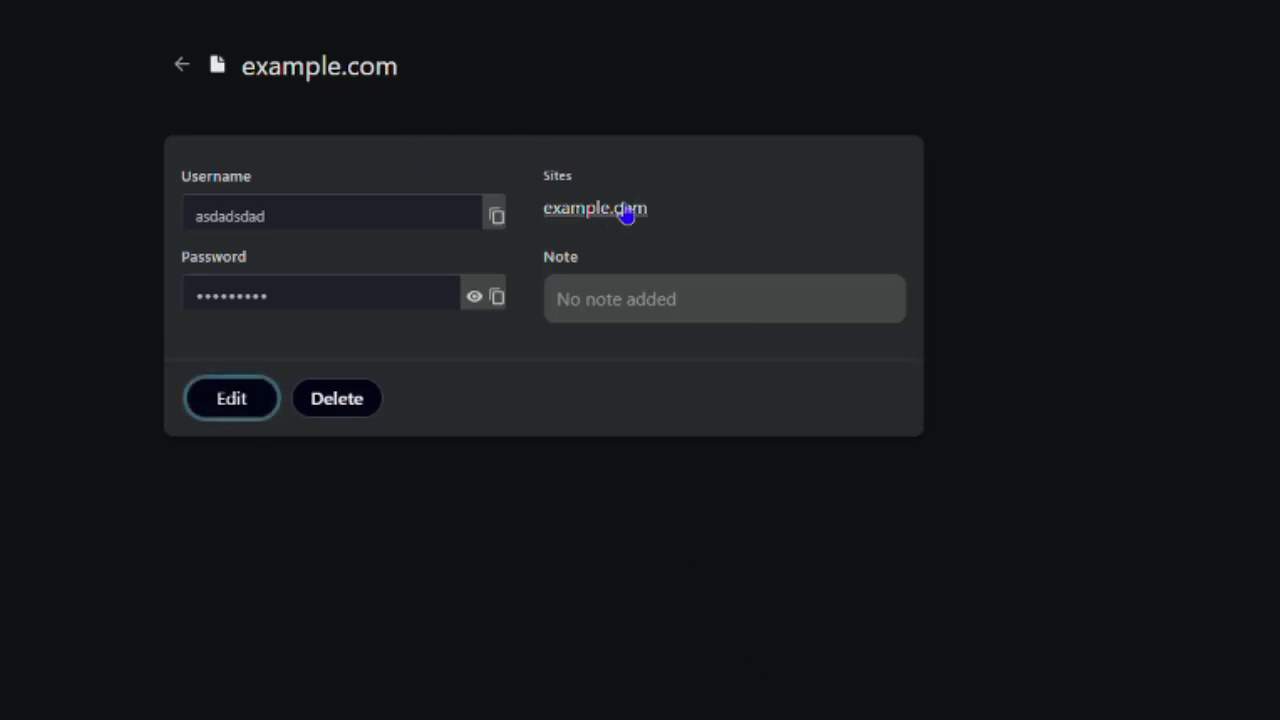
- Delete the example.com entry, then open a new-password form and cancel it
click(646, 303)
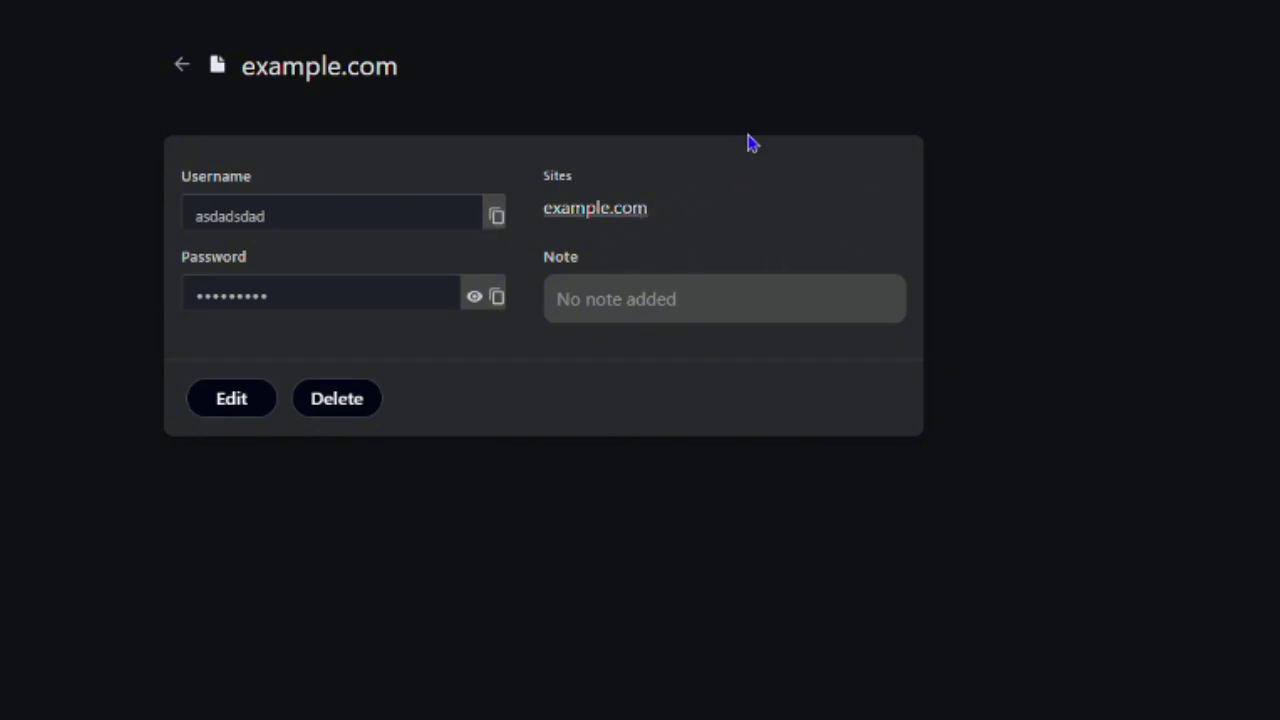
click(340, 397)
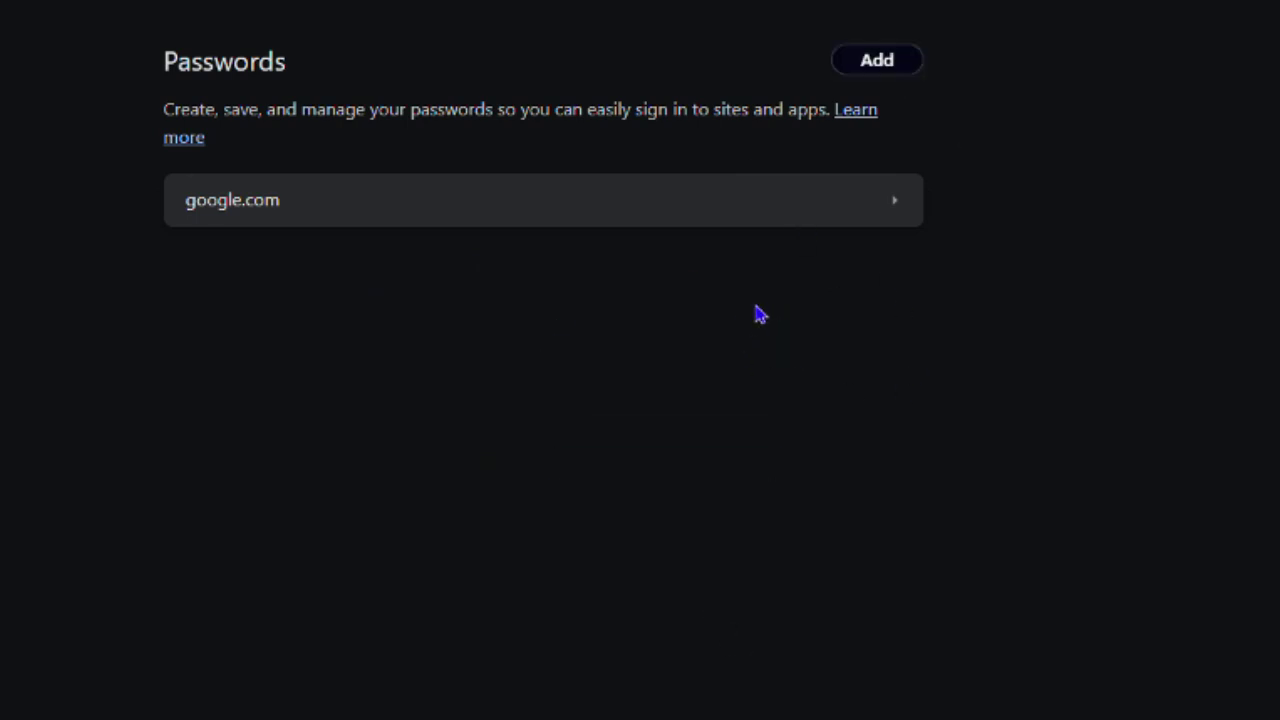
click(880, 62)
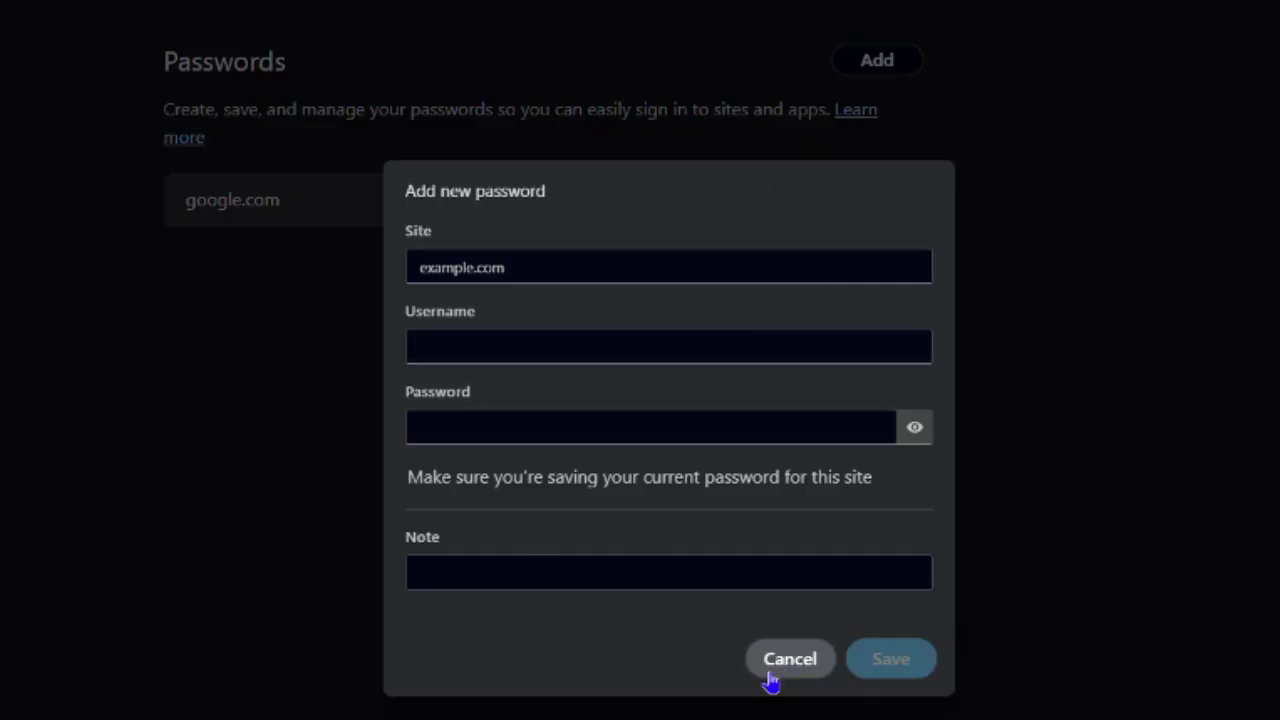
click(768, 670)
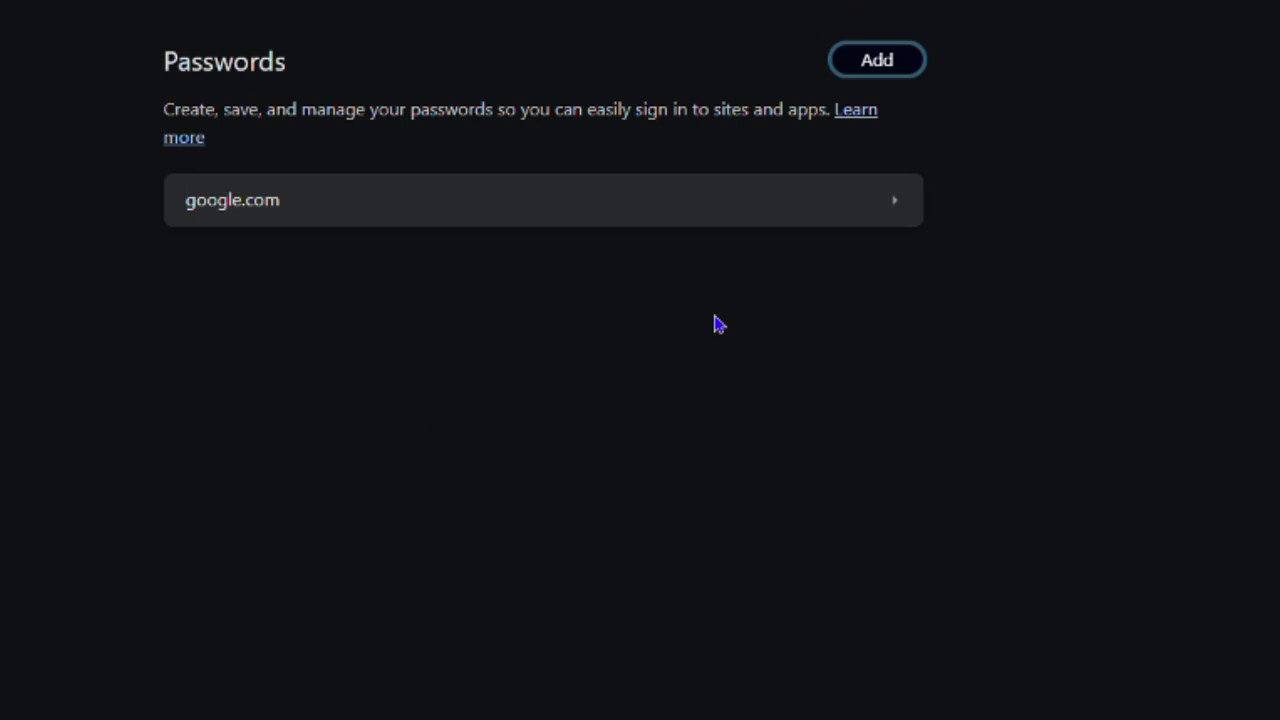